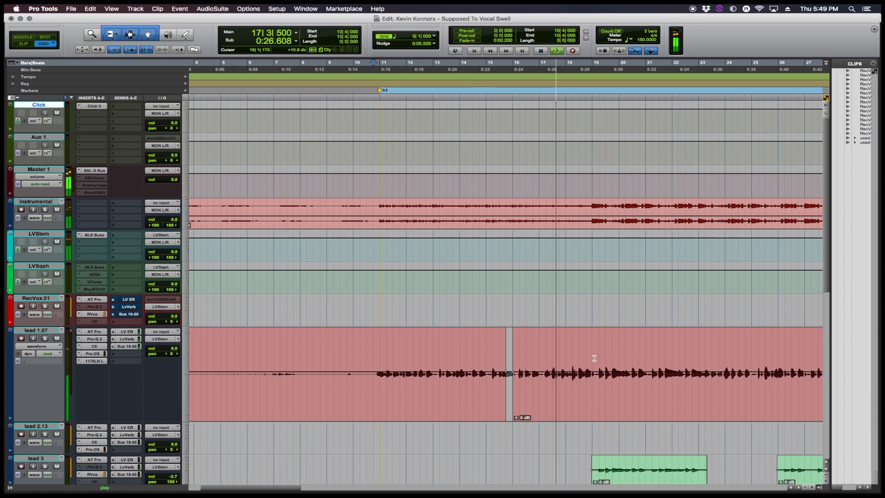
- Look over the lead vocal tracks down to Adlibs and LV ER while the song plays, and stop playback
{"action": "scroll", "coordinate": [558, 359], "scroll_direction": "down", "scroll_amount": 3}
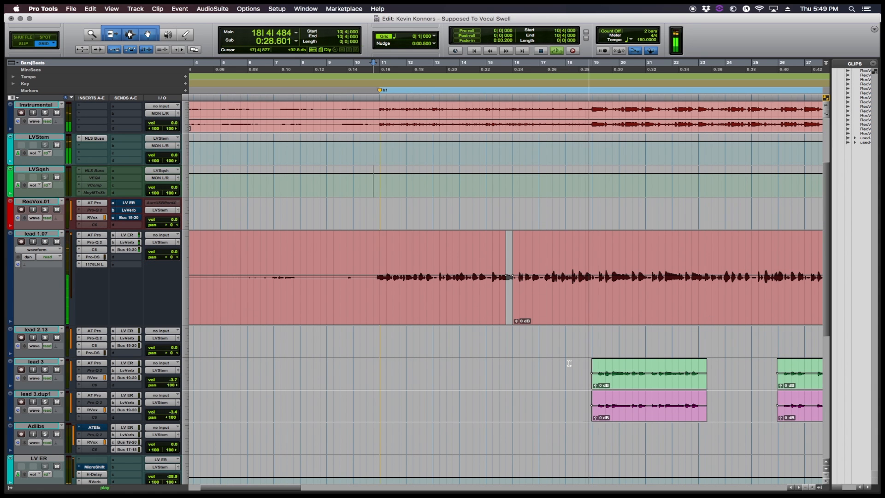
{"action": "scroll", "coordinate": [581, 359], "scroll_direction": "up", "scroll_amount": 2}
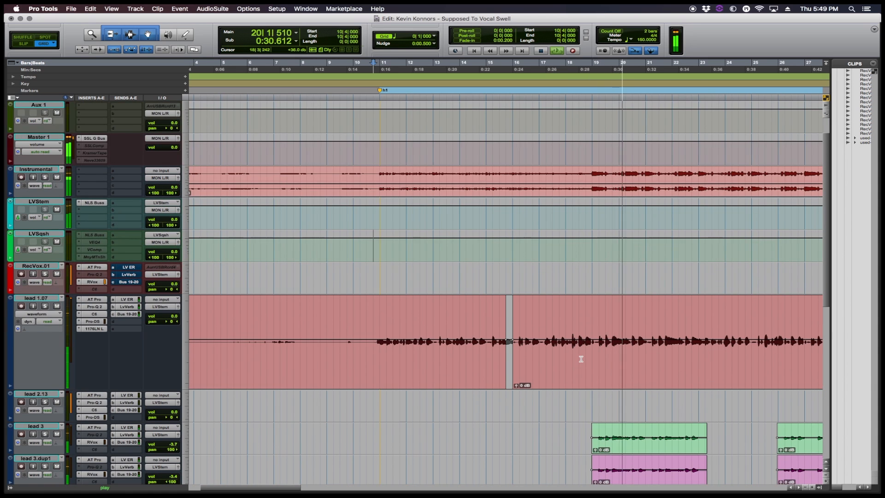
{"action": "scroll", "coordinate": [581, 359], "scroll_direction": "down", "scroll_amount": 2}
{"action": "key", "text": "space"}
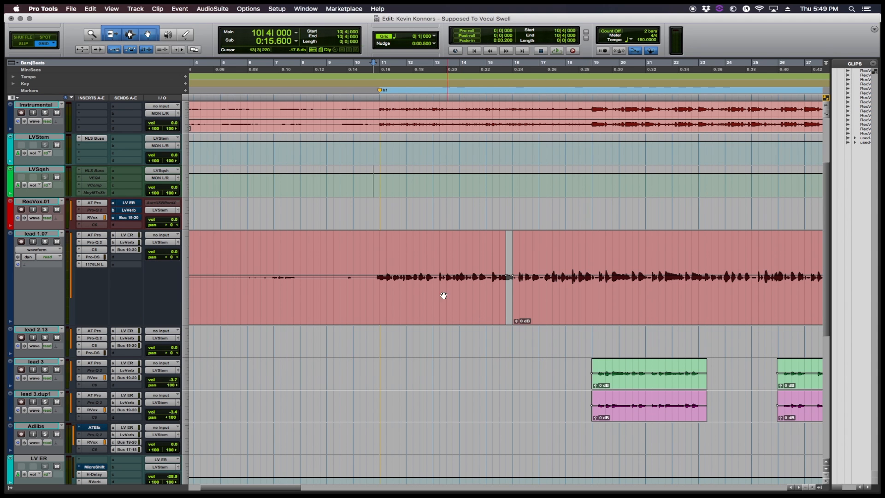
- Zoom in on the lead 1.07 vocal entry around bar 11 and set the grid to 1/16 note
{"action": "left_click", "coordinate": [381, 249]}
{"action": "key", "text": "super+bracketright"}
{"action": "key", "text": "super+bracketright"}
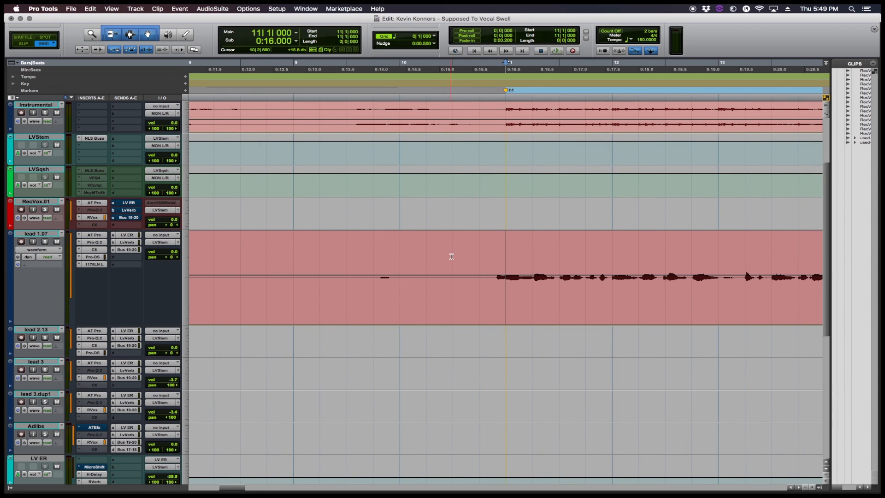
{"action": "left_click", "coordinate": [423, 35]}
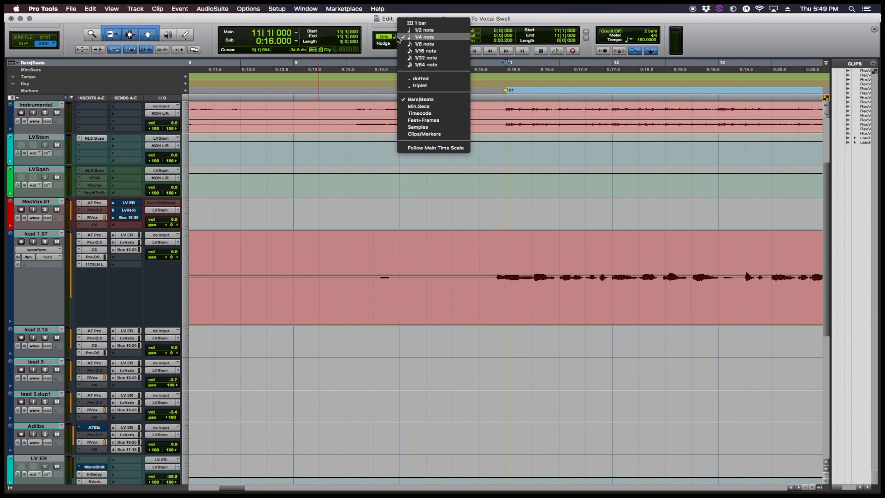
{"action": "left_click", "coordinate": [414, 52]}
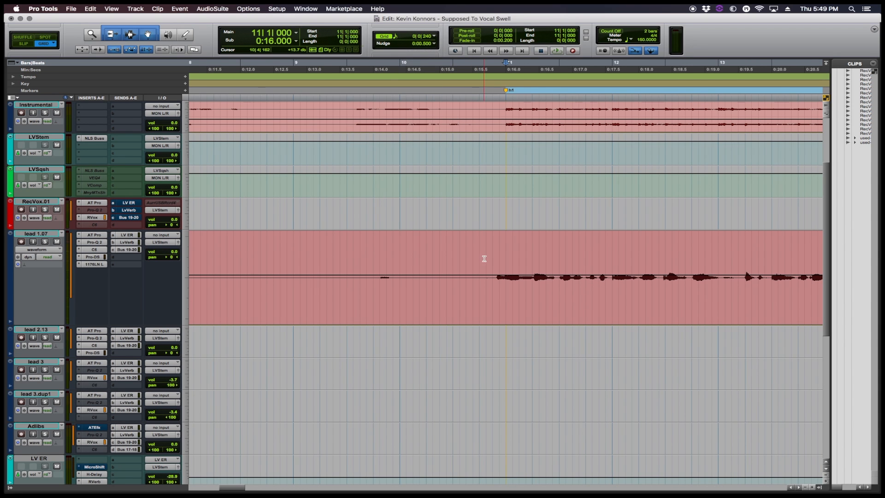
- Play the lead 1.07 vocal entry from 10|2|720 and locate its start at 10|4|480
{"action": "left_click", "coordinate": [445, 257]}
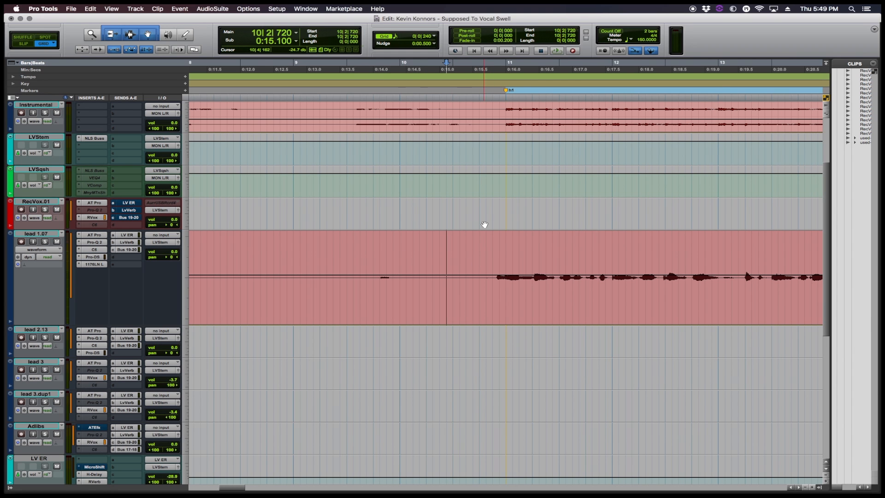
{"action": "key", "text": "space"}
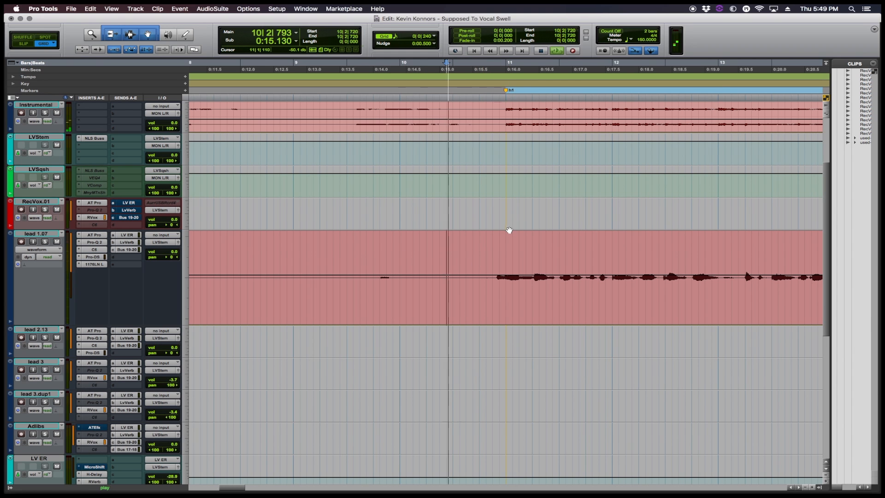
{"action": "left_click", "coordinate": [493, 255]}
{"action": "key", "text": "space"}
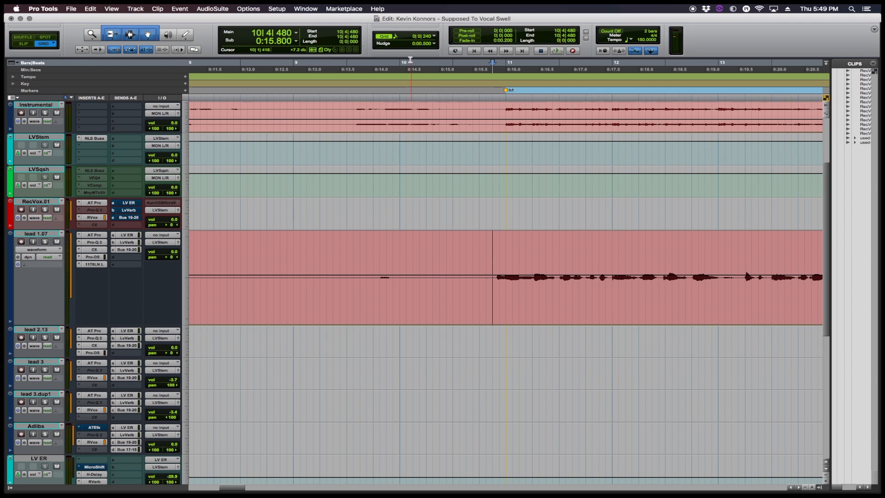
- Keep the 1/16 note grid and select the opening vocal phrase on lead 1.07 from 10|4|480 to 11|3|000, auditioning the selection
{"action": "left_click", "coordinate": [397, 38]}
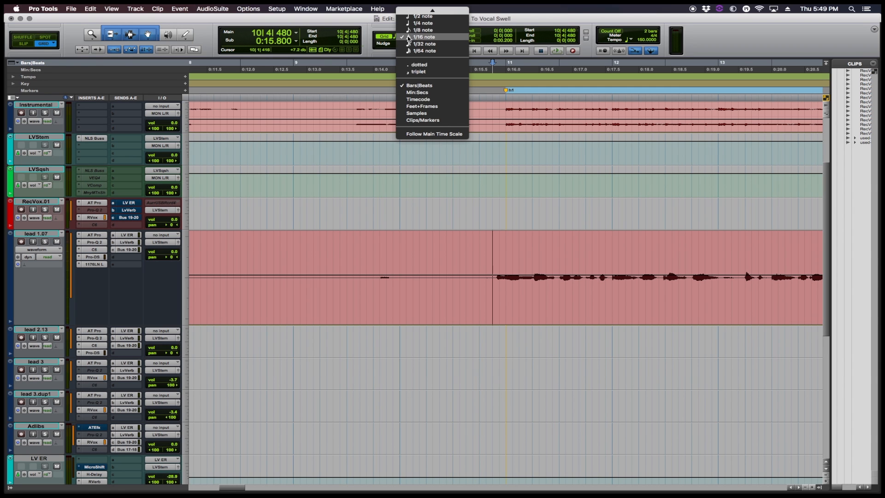
{"action": "left_click", "coordinate": [409, 37]}
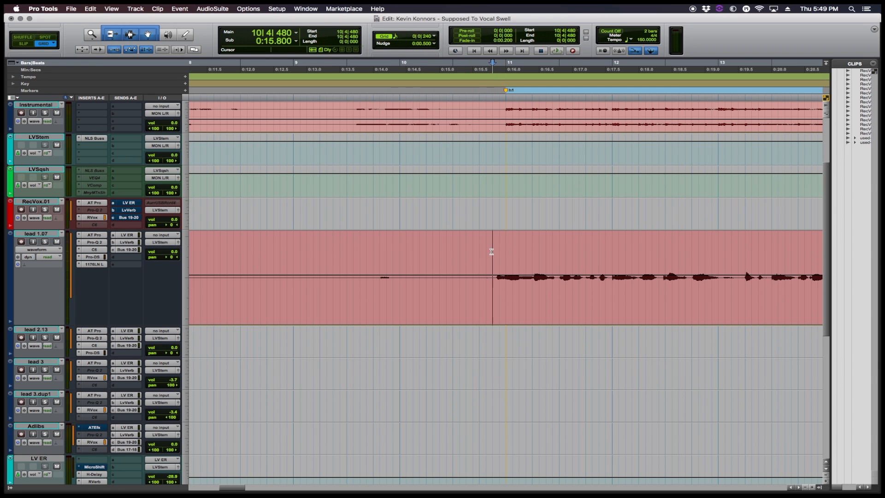
{"action": "left_click_drag", "start_coordinate": [497, 253], "coordinate": [531, 254]}
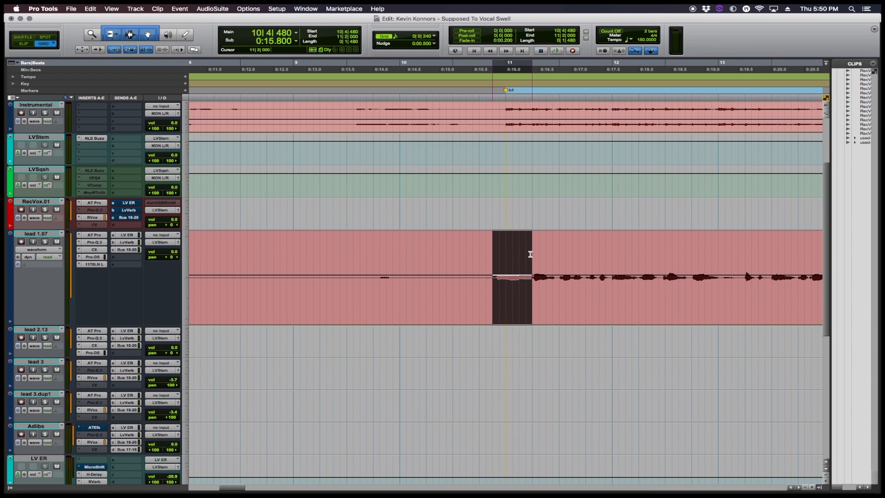
{"action": "key", "text": "space"}
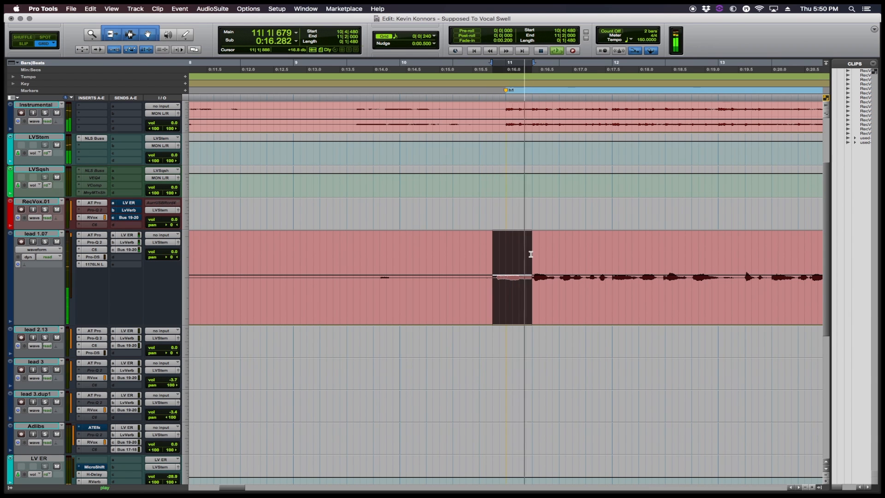
{"action": "left_click", "coordinate": [559, 263], "text": "shift"}
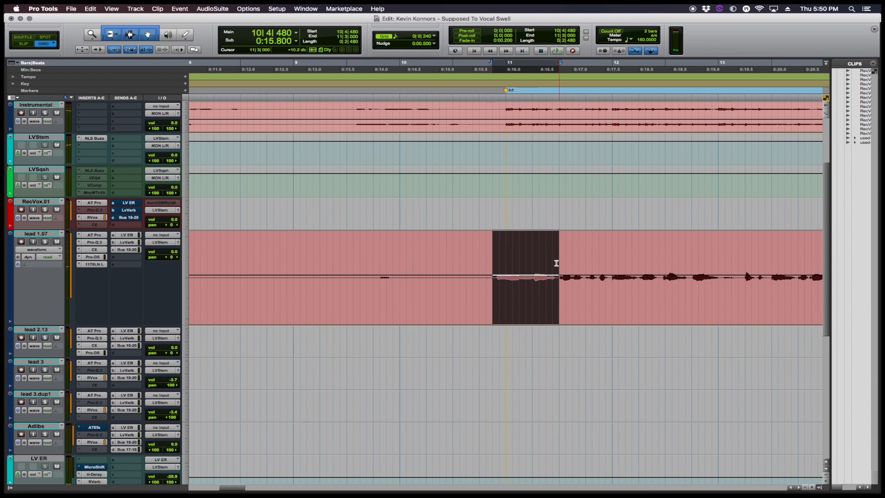
{"action": "key", "text": "space"}
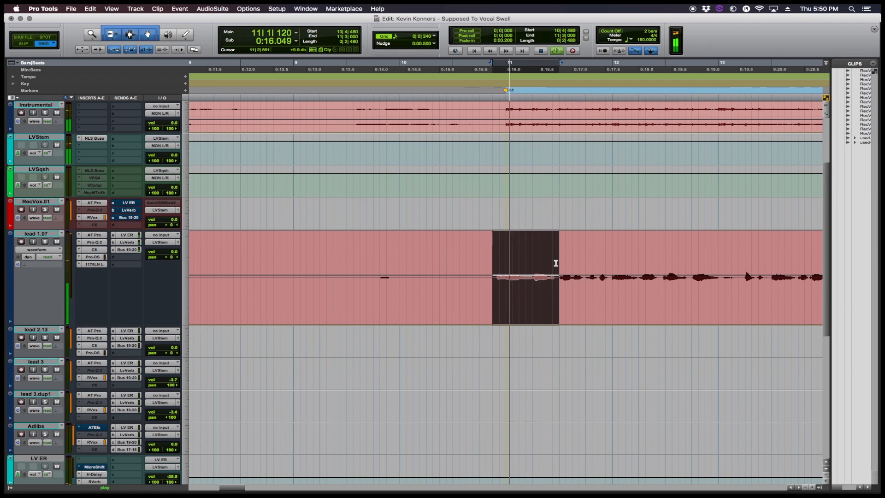
{"action": "key", "text": "space"}
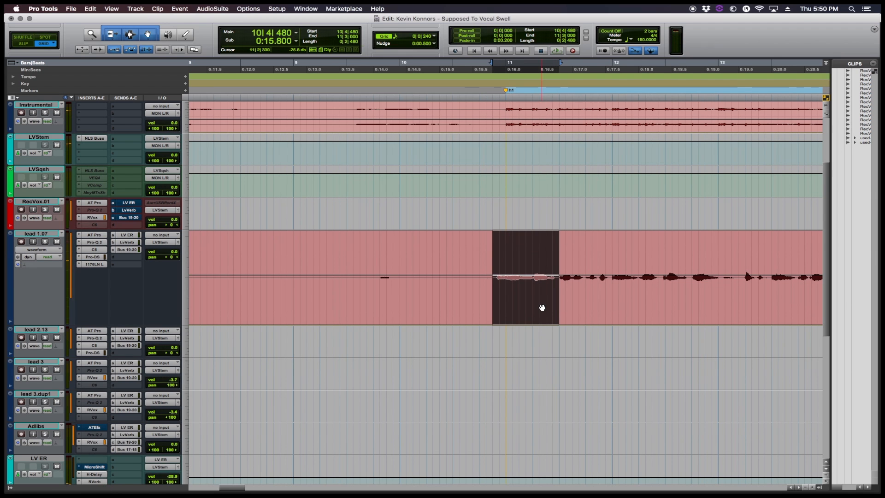
- Copy the selected phrase to bar 10 on lead 2.13 and solo that track to audition it
{"action": "left_click", "coordinate": [402, 334]}
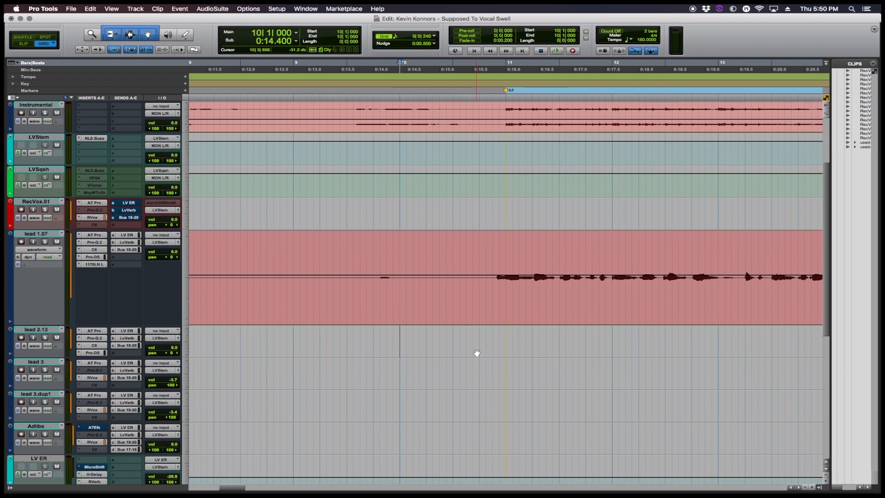
{"action": "key", "text": "super+v"}
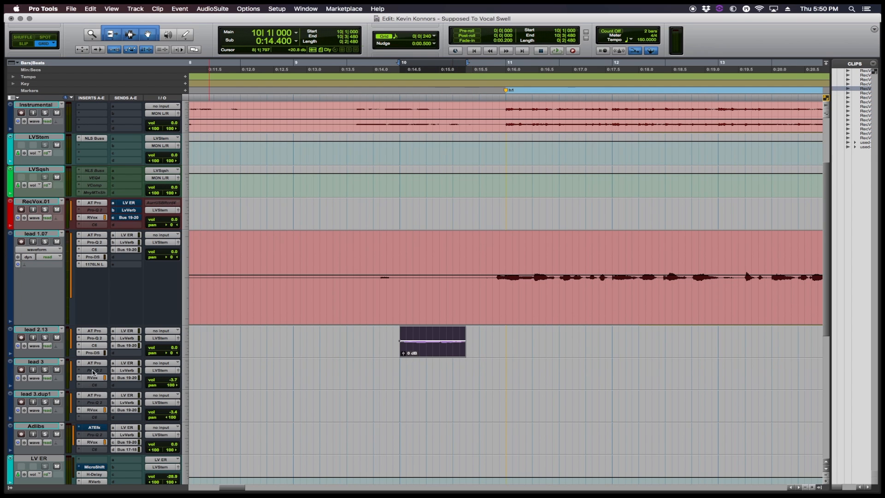
{"action": "left_click", "coordinate": [44, 339]}
{"action": "key", "text": "space"}
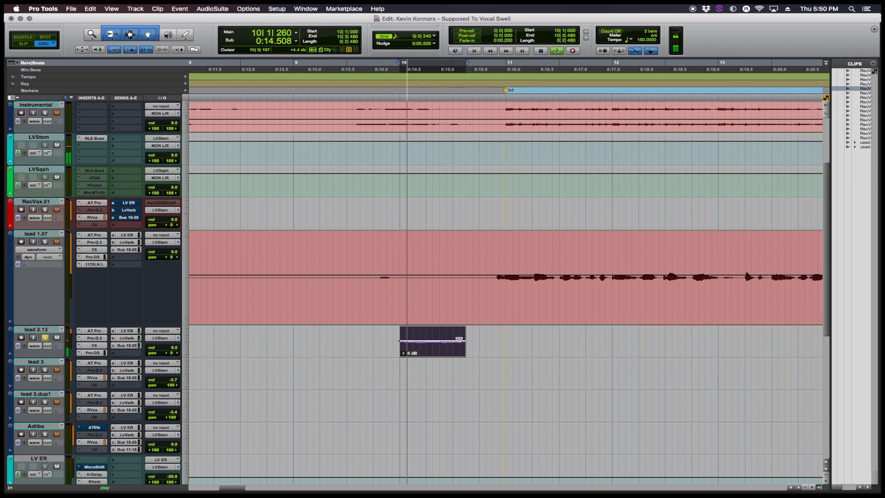
{"action": "key", "text": "space"}
- Extend the selection on lead 2.13 to bar 12 for the reverb tail and open the D-Verb AudioSuite effect
{"action": "left_click_drag", "start_coordinate": [504, 331], "coordinate": [613, 335]}
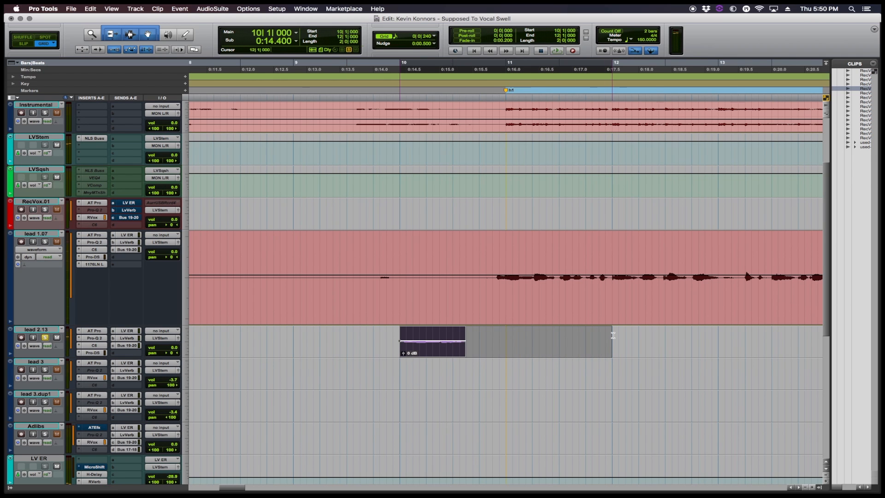
{"action": "left_click", "coordinate": [250, 6]}
{"action": "mouse_move", "coordinate": [145, 13]}
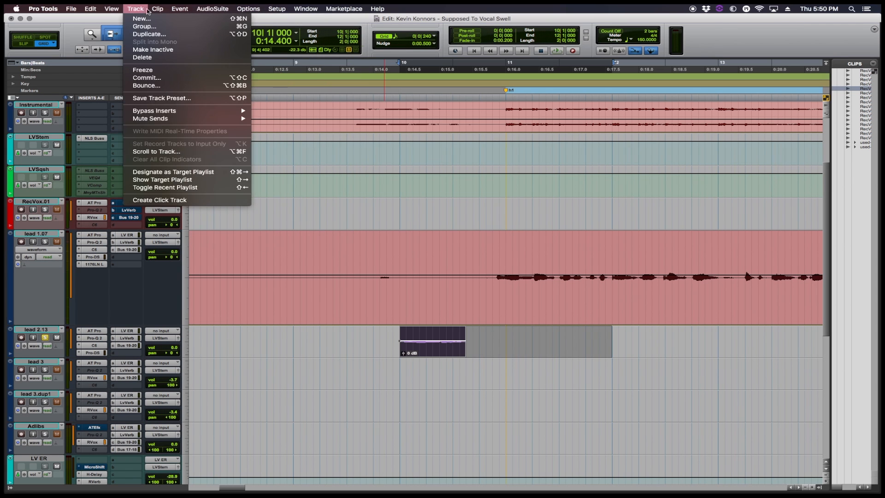
{"action": "mouse_move", "coordinate": [215, 7]}
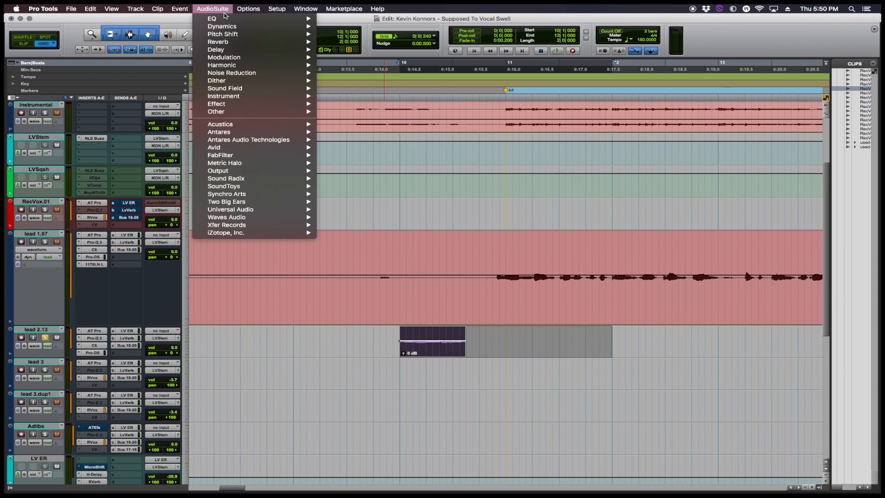
{"action": "mouse_move", "coordinate": [242, 29]}
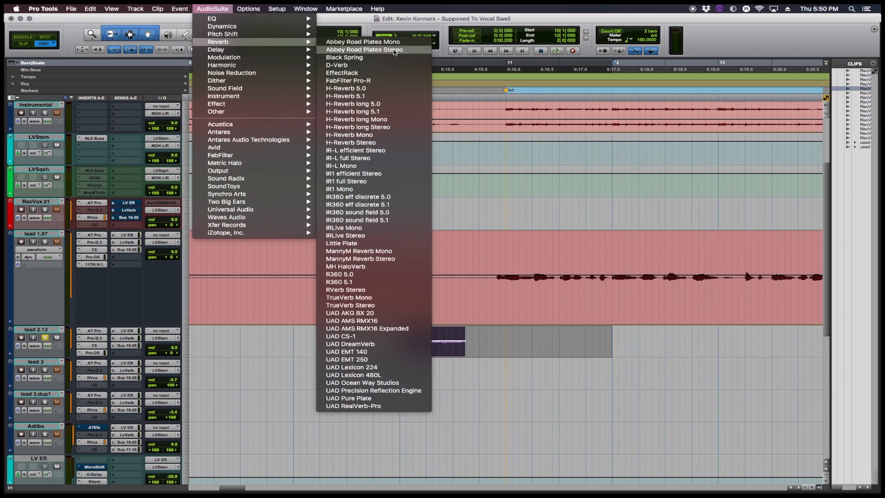
{"action": "left_click", "coordinate": [374, 66]}
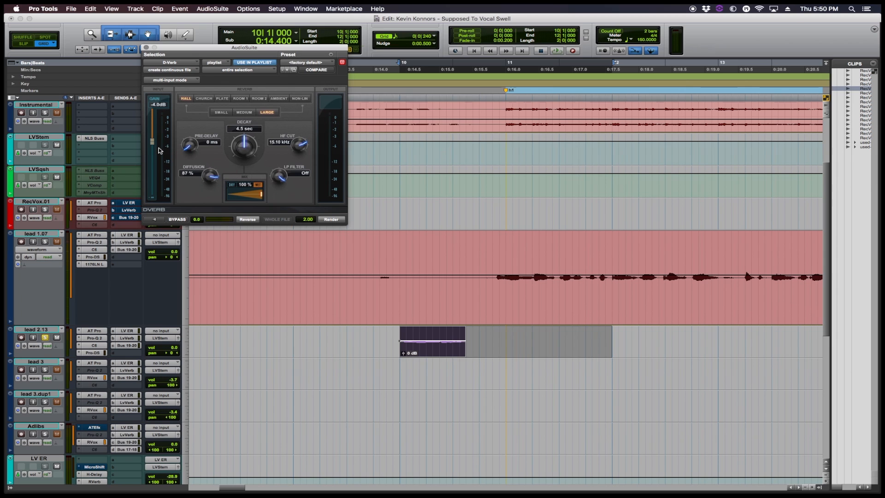
- Set D-Verb to 0.0 dB input gain, the Church algorithm and a 13.9 sec decay, and render it onto the selection
{"action": "left_click_drag", "start_coordinate": [154, 146], "coordinate": [154, 99]}
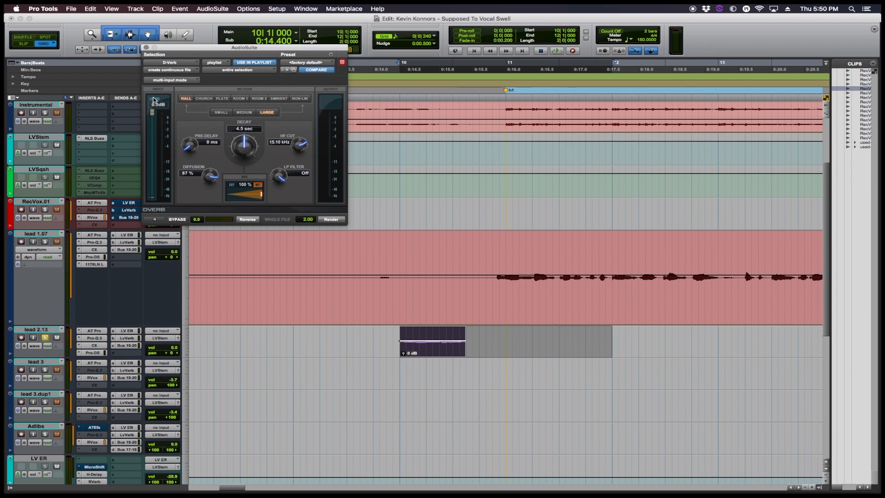
{"action": "left_click", "coordinate": [156, 220]}
{"action": "left_click", "coordinate": [222, 99]}
{"action": "left_click", "coordinate": [210, 99]}
{"action": "left_click_drag", "start_coordinate": [246, 153], "coordinate": [246, 147]}
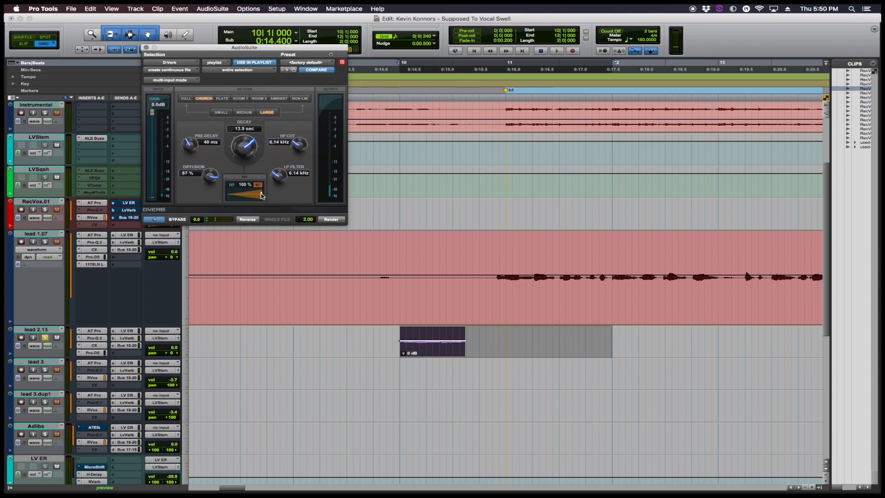
{"action": "left_click", "coordinate": [330, 220]}
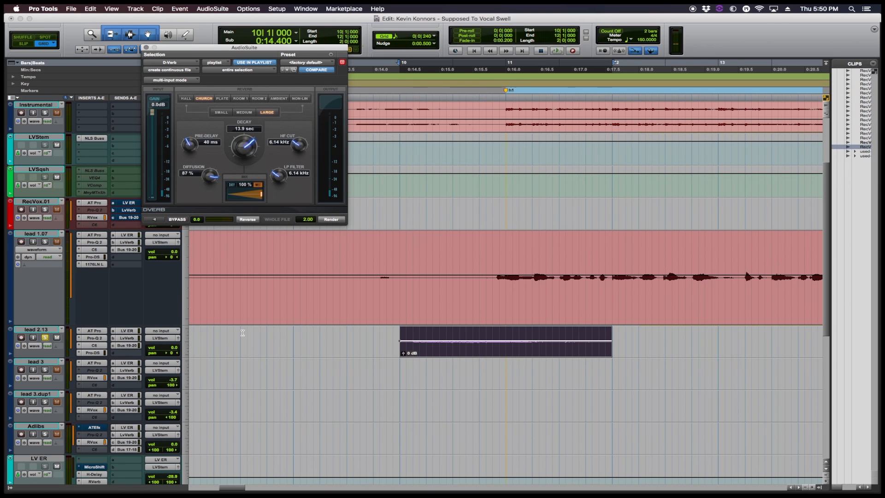
- Audition the rendered reverb clip on lead 2.13 and close the D-Verb window
{"action": "key", "text": "space"}
{"action": "key", "text": "space"}
{"action": "left_click", "coordinate": [146, 48]}
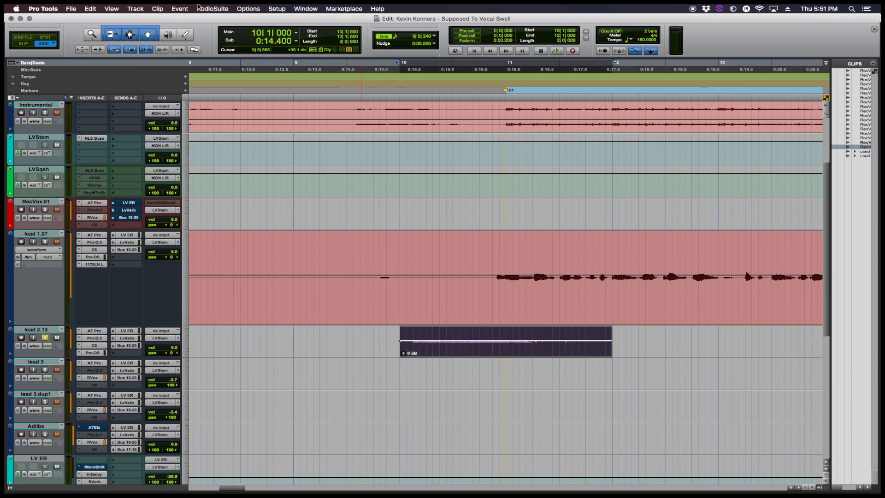
- Reverse the rendered reverb clip on lead 2.13 with the AudioSuite Reverse effect and play it back
{"action": "left_click", "coordinate": [243, 6]}
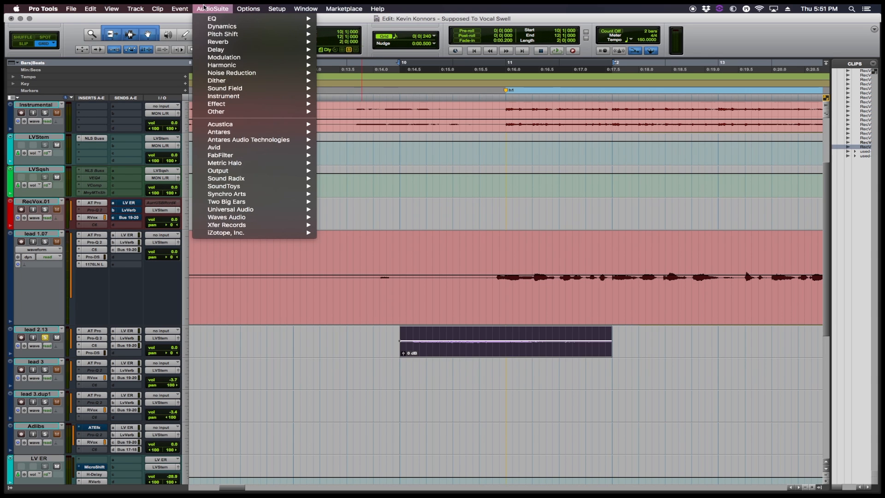
{"action": "mouse_move", "coordinate": [253, 112]}
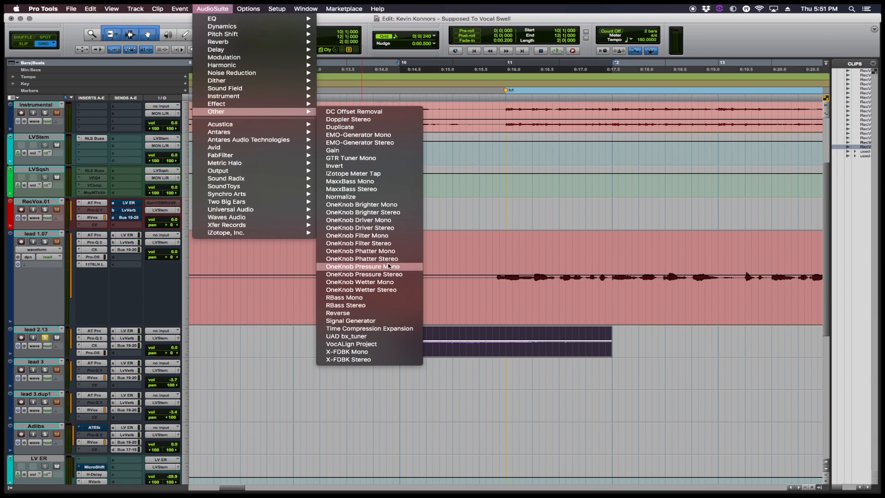
{"action": "left_click", "coordinate": [381, 314]}
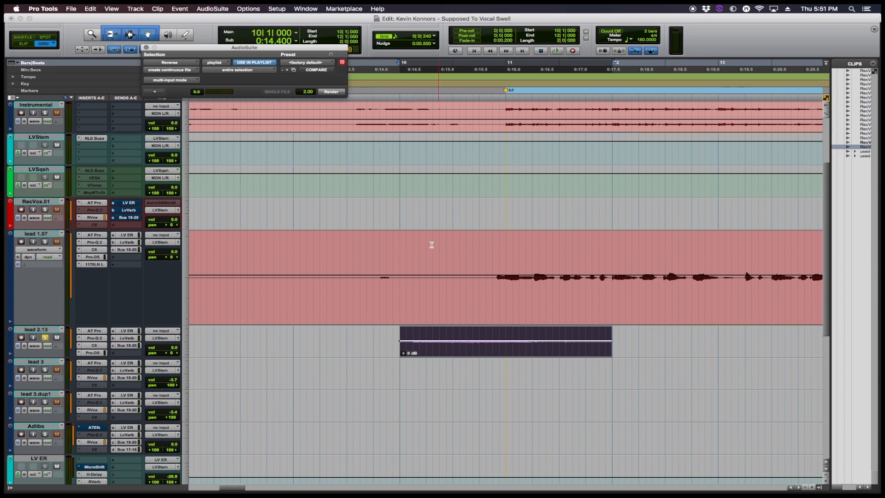
{"action": "left_click", "coordinate": [329, 92]}
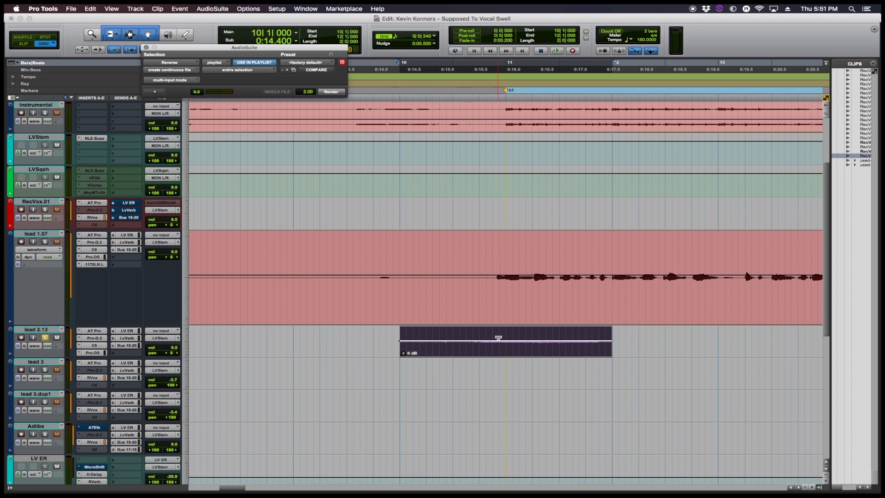
{"action": "key", "text": "space"}
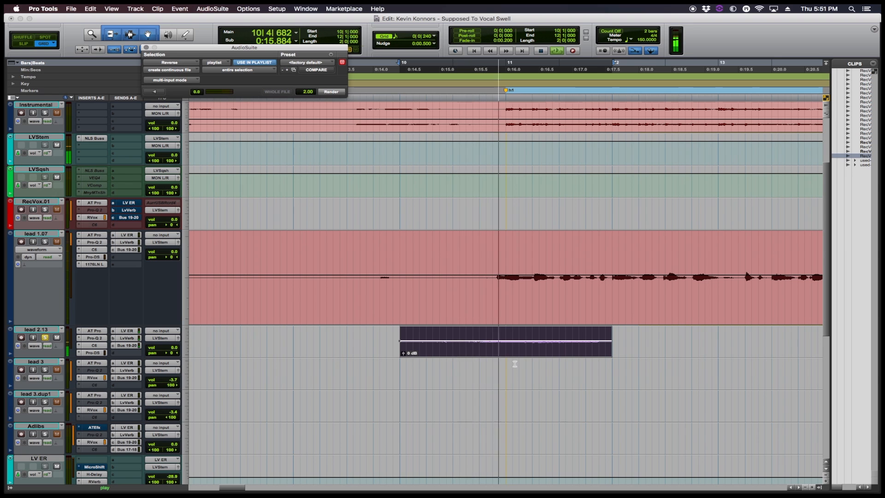
{"action": "key", "text": "space"}
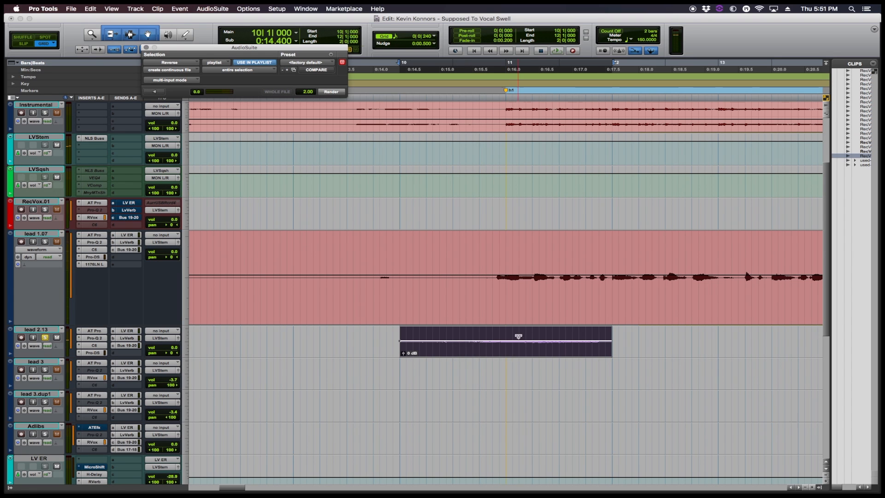
- Split the reversed reverb clip on lead 2.13 just past bar 11, at 11|1|240, and delete the part after the split
{"action": "left_click", "coordinate": [507, 331]}
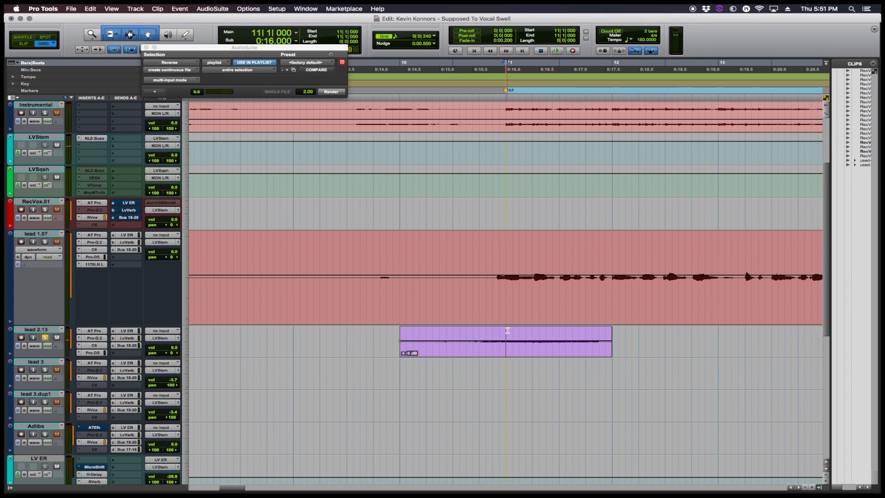
{"action": "left_click", "coordinate": [510, 333]}
{"action": "left_click", "coordinate": [508, 336]}
{"action": "key", "text": "super+e"}
{"action": "left_click", "coordinate": [534, 354]}
{"action": "key", "text": "Delete"}
- Fade the swell clip in up to 10|4|720 and out from there to its end, and dip its clip gain line near the start
{"action": "left_click_drag", "start_coordinate": [506, 343], "coordinate": [500, 330]}
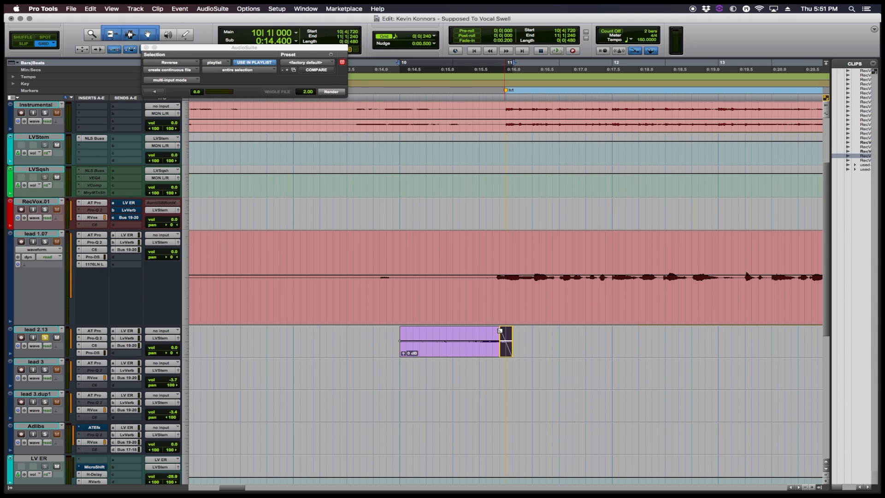
{"action": "left_click_drag", "start_coordinate": [404, 330], "coordinate": [504, 327]}
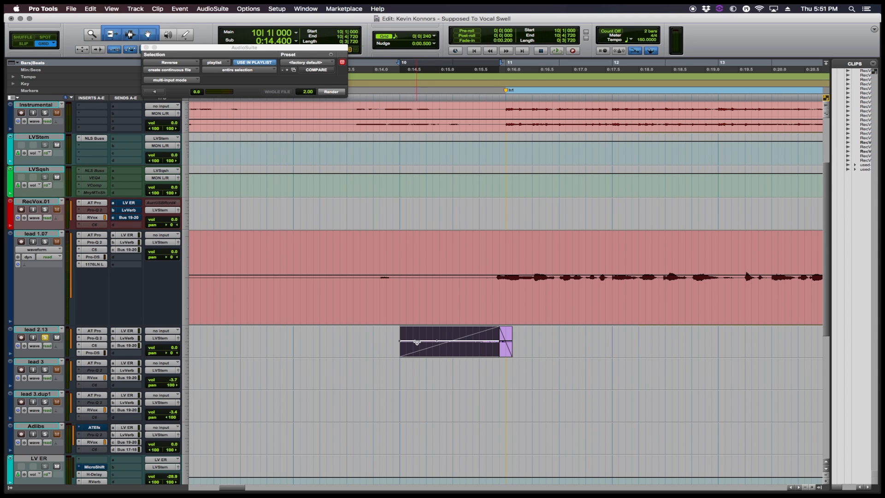
{"action": "left_click_drag", "start_coordinate": [417, 343], "coordinate": [419, 346]}
{"action": "left_click", "coordinate": [436, 341]}
- Select the whole swell clip on lead 2.13 including its fades and set the grid value to a 1/32 note
{"action": "left_click", "coordinate": [542, 340]}
{"action": "left_click", "coordinate": [478, 356]}
{"action": "left_click", "coordinate": [505, 357], "text": "shift"}
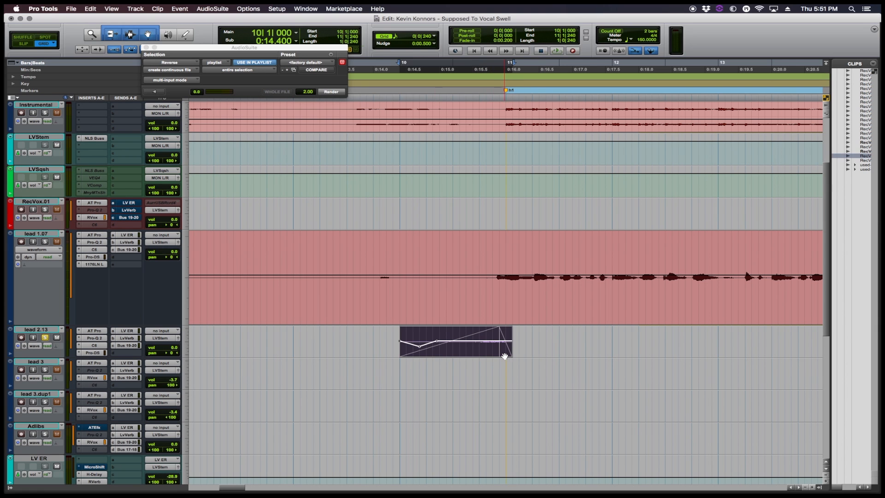
{"action": "left_click_drag", "start_coordinate": [505, 356], "coordinate": [503, 356]}
{"action": "left_click", "coordinate": [415, 36]}
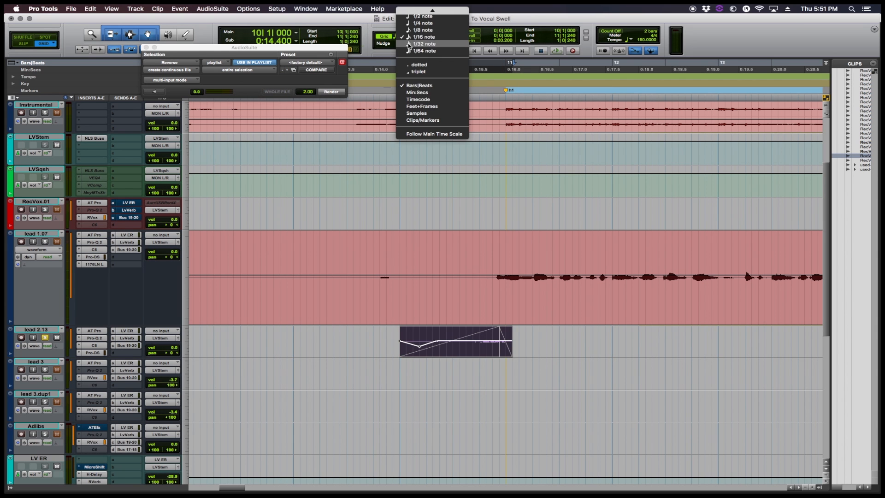
{"action": "left_click", "coordinate": [417, 45]}
- Try to shift the swell clip on lead 2.13 slightly earlier against the lead vocal's entry at bar 11
{"action": "left_click", "coordinate": [508, 253]}
{"action": "key", "text": "t"}
{"action": "key", "text": "t"}
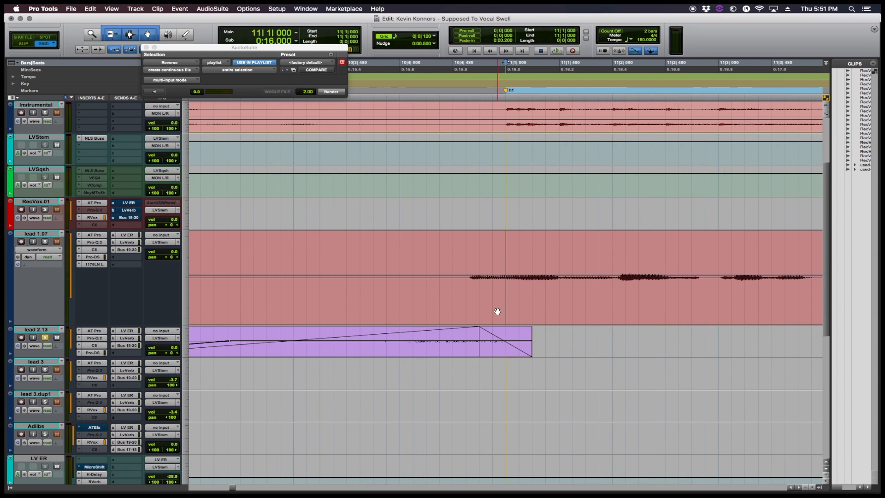
{"action": "left_click", "coordinate": [427, 354]}
{"action": "left_click", "coordinate": [505, 356]}
{"action": "left_click_drag", "start_coordinate": [505, 360], "coordinate": [498, 358]}
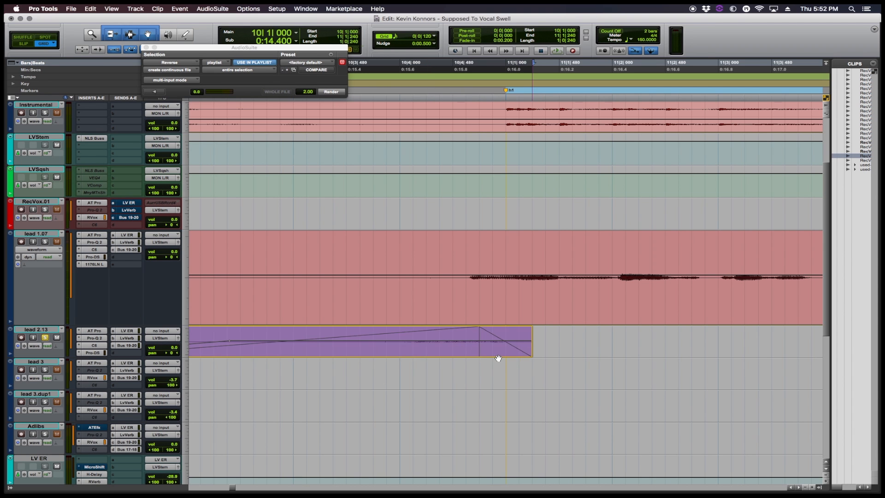
- Close the Reverse window, unsolo lead 2.13 and play the full mix from 9|1|120 through the swell into the vocal
{"action": "key", "text": "super+bracketleft"}
{"action": "key", "text": "super+bracketleft"}
{"action": "key", "text": "super+bracketleft"}
{"action": "left_click", "coordinate": [400, 337]}
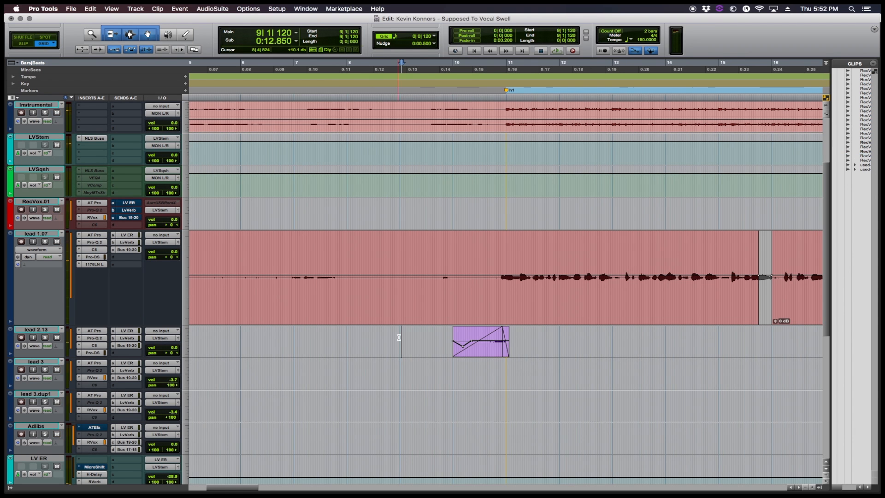
{"action": "key", "text": "space"}
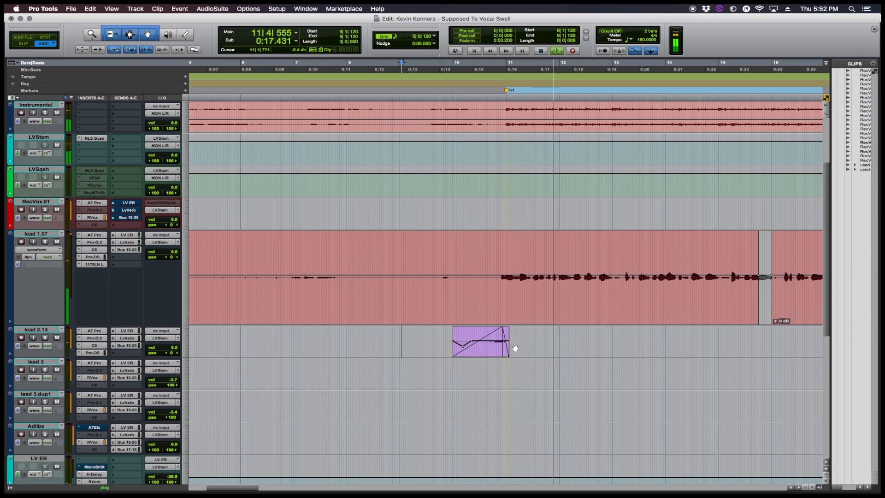
{"action": "key", "text": "space"}
- Insert the AutoPan (mono/stereo) plug-in on lead 2.13 in the free insert slot below RVox
{"action": "key", "text": "super+equal"}
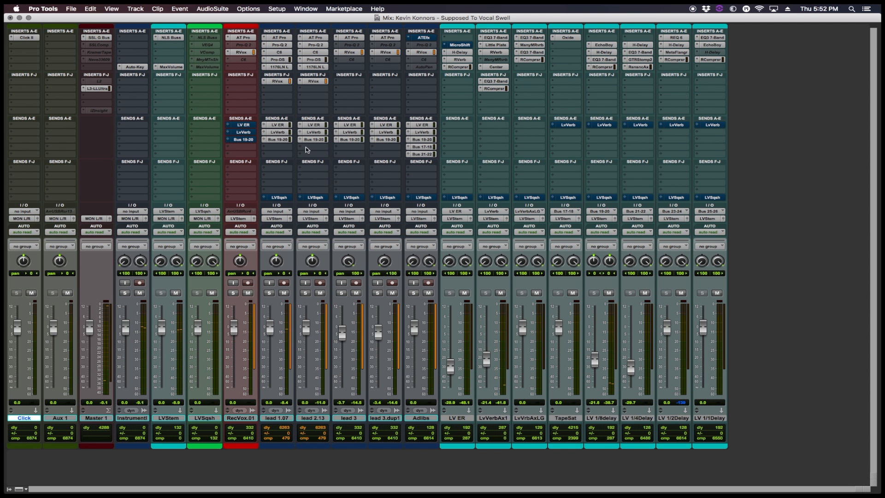
{"action": "left_click", "coordinate": [312, 91]}
{"action": "mouse_move", "coordinate": [313, 89]}
{"action": "mouse_move", "coordinate": [445, 108]}
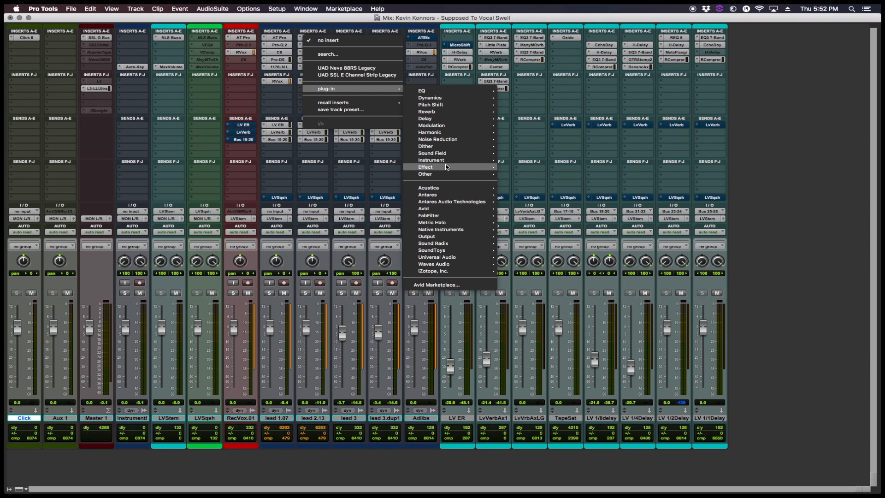
{"action": "mouse_move", "coordinate": [446, 166]}
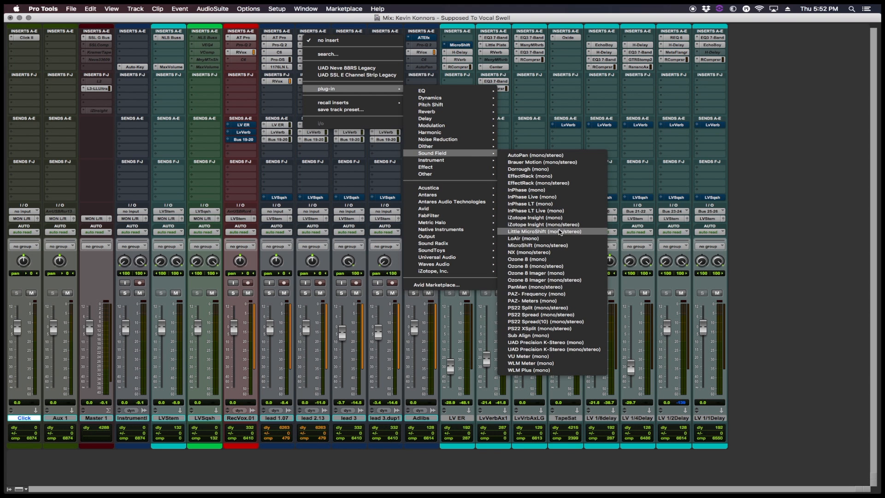
{"action": "left_click", "coordinate": [541, 156]}
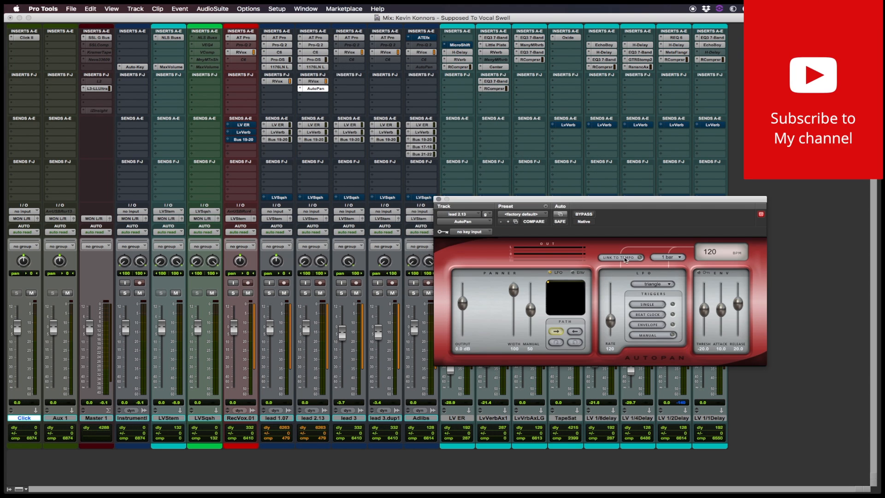
- Link AutoPan to the session tempo, set its duration to 4 beats and close the plug-in window
{"action": "left_click", "coordinate": [673, 258]}
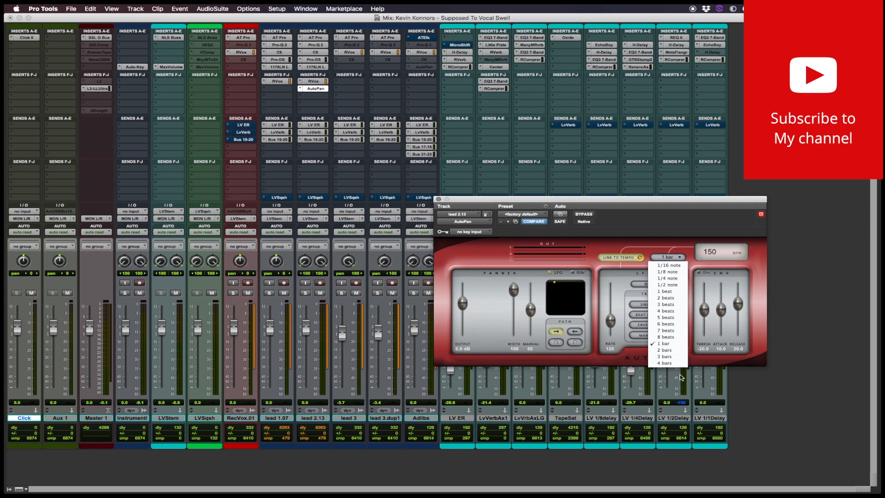
{"action": "left_click", "coordinate": [672, 311]}
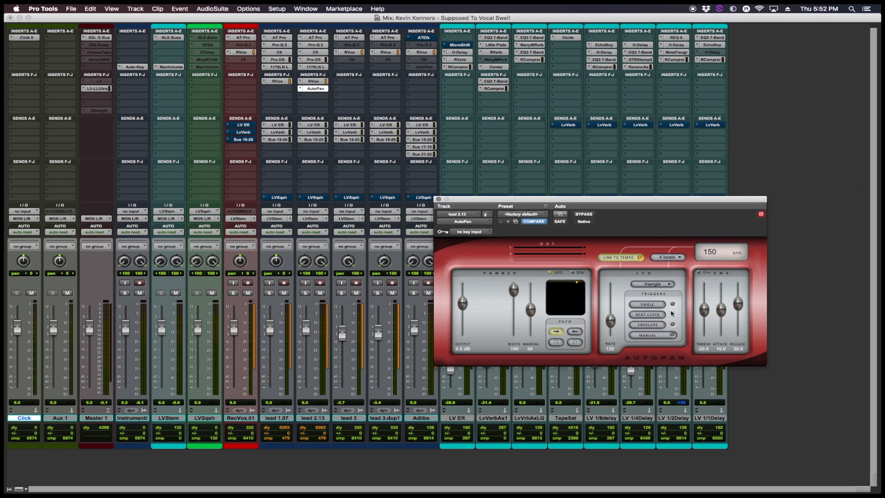
{"action": "left_click", "coordinate": [439, 199]}
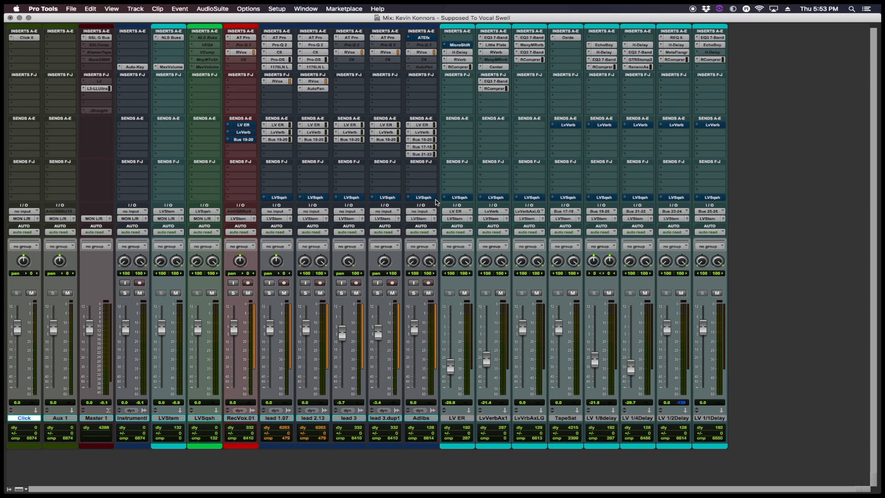
- Return to the Edit window and play the mix from 9|1|120 to hear the auto-panned swell before the vocal
{"action": "key", "text": "super+equal"}
{"action": "key", "text": "space"}
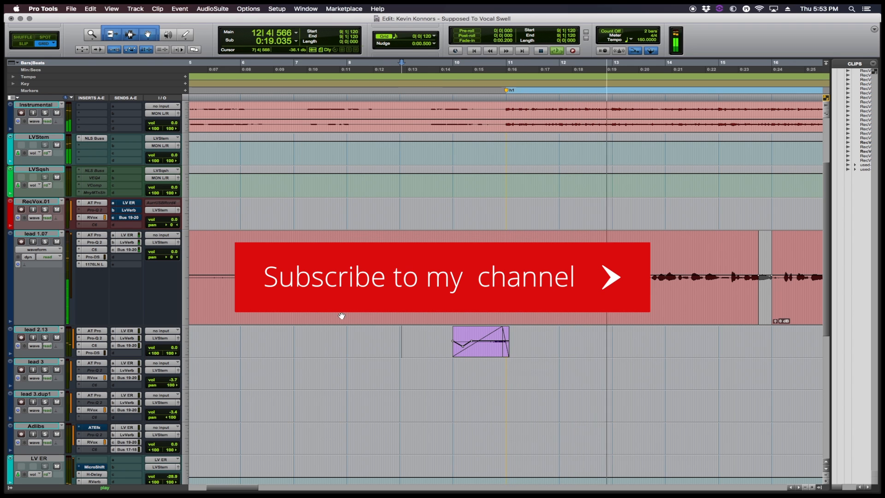
{"action": "key", "text": "super+bracketleft"}
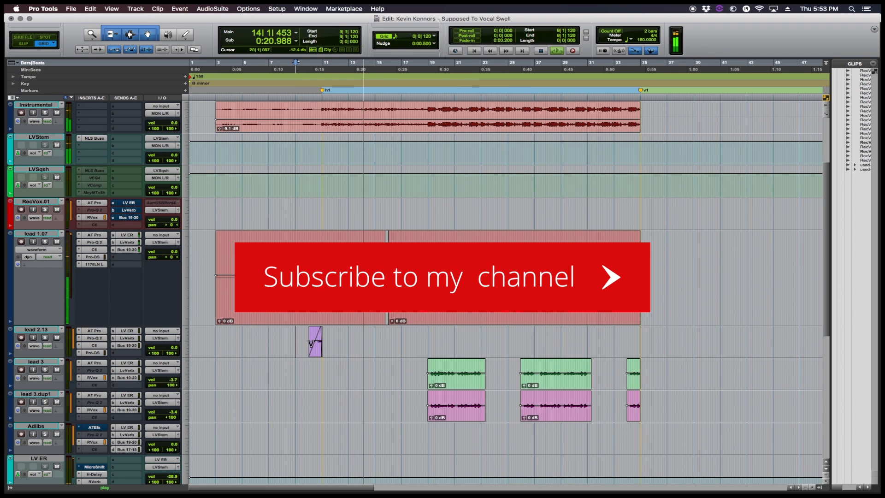